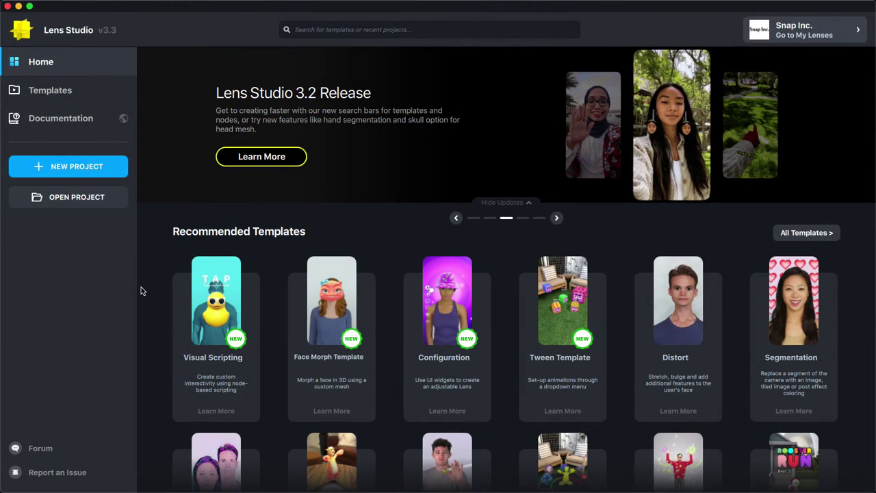
Create a new project from the Configuration card under Recommended Templates
{"action": "mouse_move", "coordinate": [430, 271]}
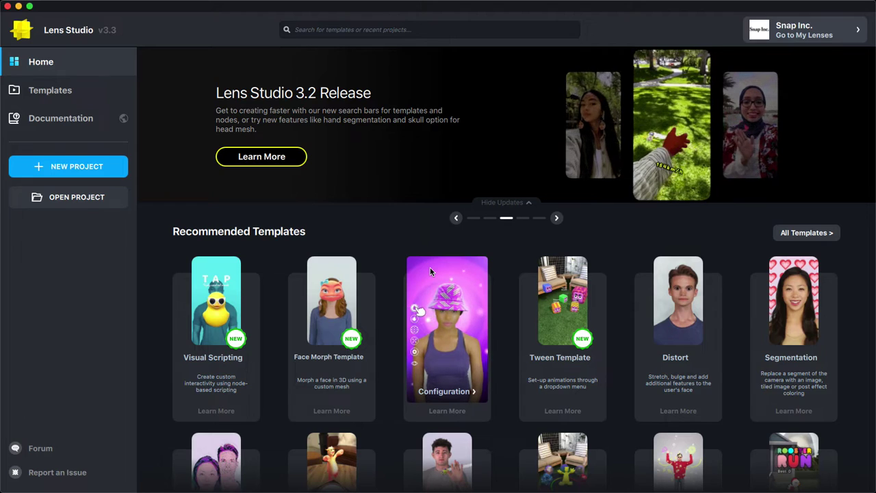
{"action": "left_click", "coordinate": [430, 271]}
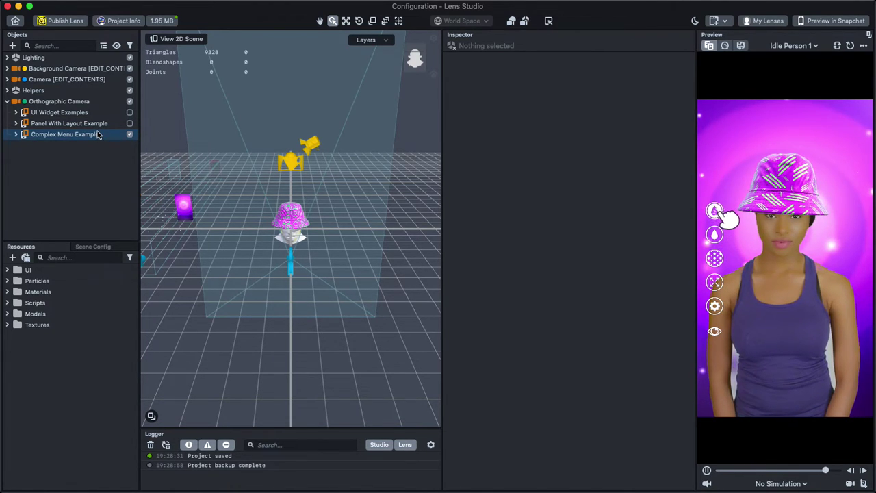
Expand UI Widget Examples and make it visible, then hide the Complex Menu Example
{"action": "left_click", "coordinate": [16, 112]}
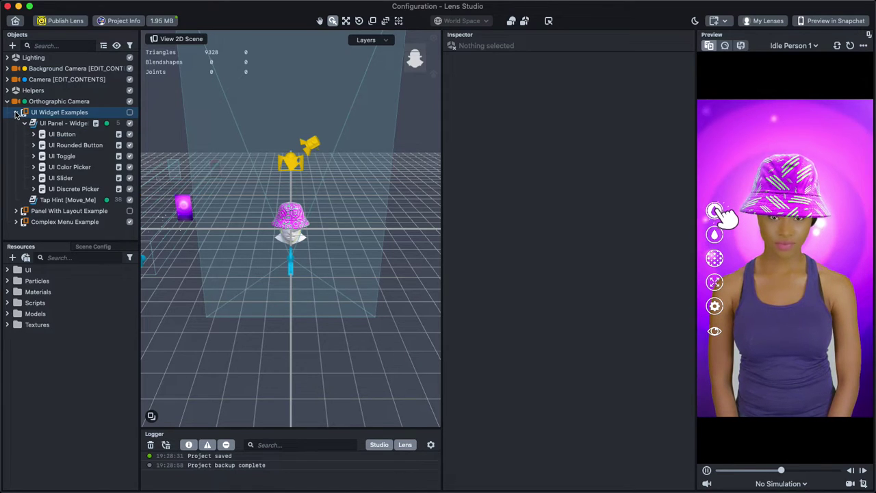
{"action": "left_click", "coordinate": [132, 112]}
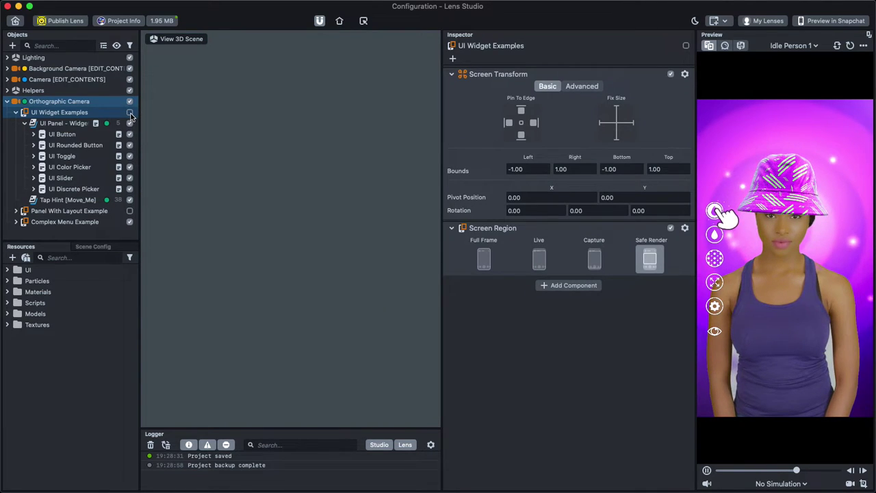
{"action": "left_click", "coordinate": [130, 113]}
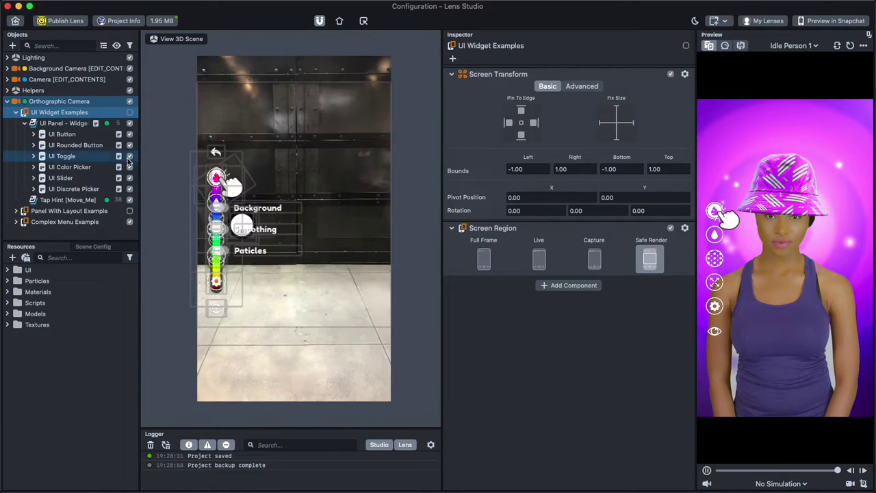
{"action": "left_click", "coordinate": [130, 223]}
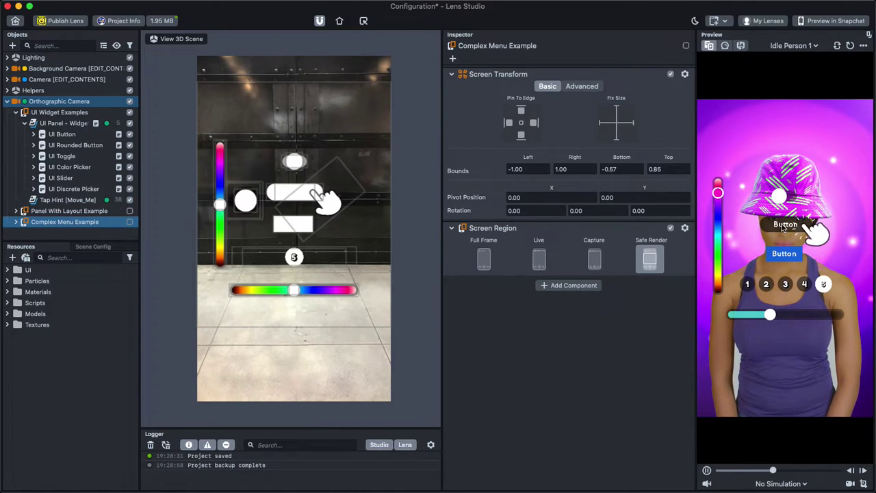
Export the UI Panel - Widget Examples object and drag the file into another project's Resources
{"action": "right_click", "coordinate": [55, 124]}
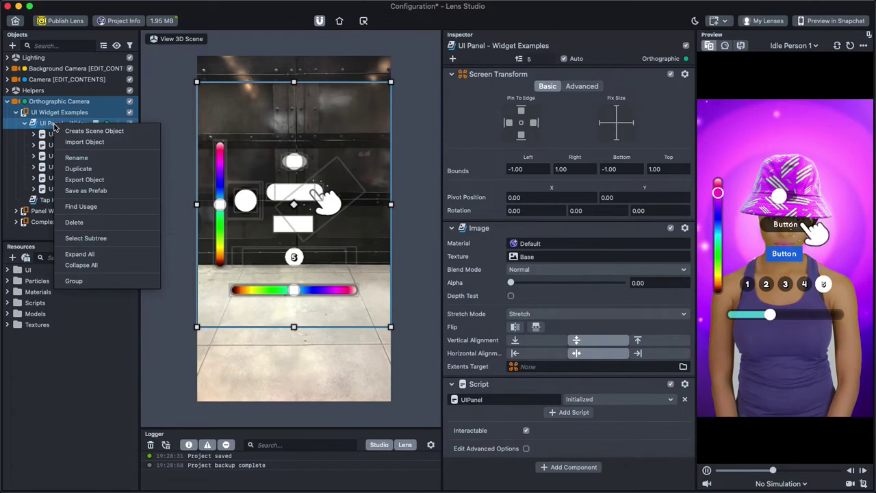
{"action": "left_click", "coordinate": [75, 180]}
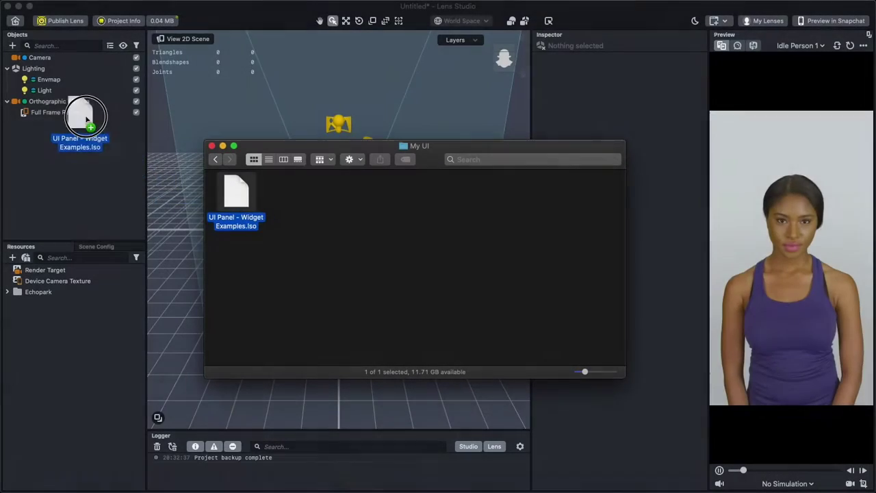
{"action": "left_click_drag", "start_coordinate": [87, 179], "coordinate": [80, 129]}
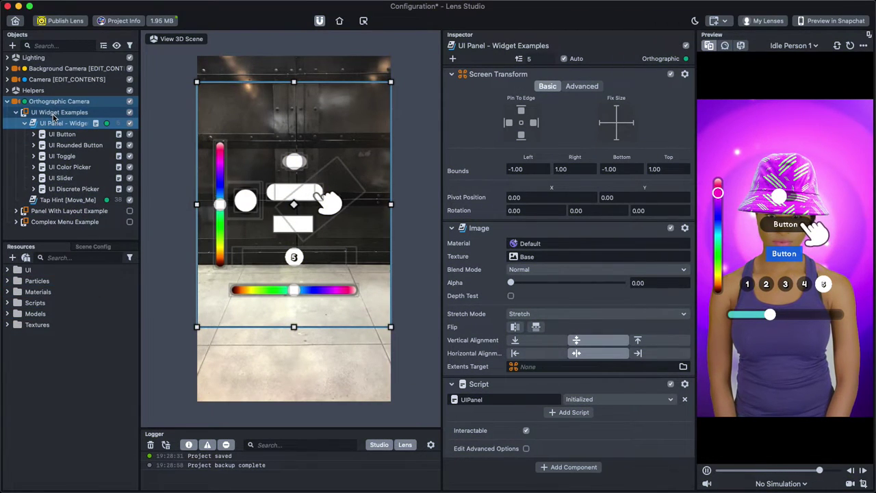
Select the UI Button and drag it in the scene view to the top of the frame
{"action": "left_click", "coordinate": [58, 112]}
{"action": "left_click", "coordinate": [60, 134]}
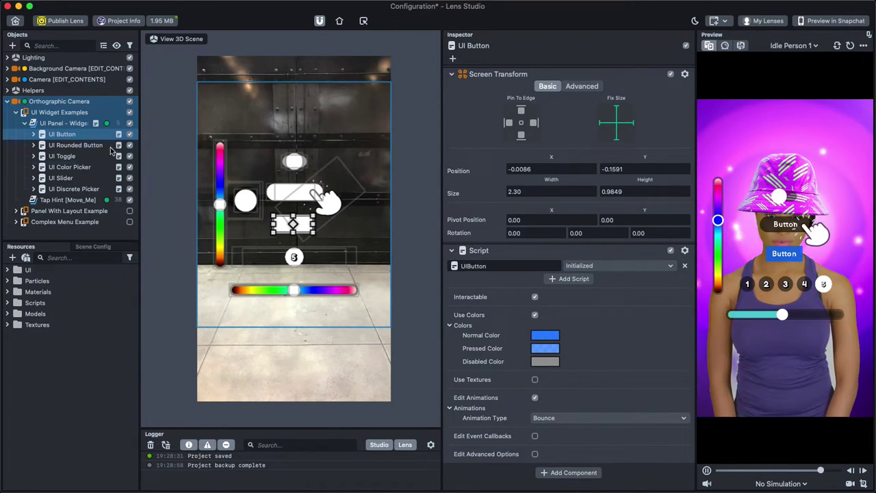
{"action": "double_click", "coordinate": [92, 135]}
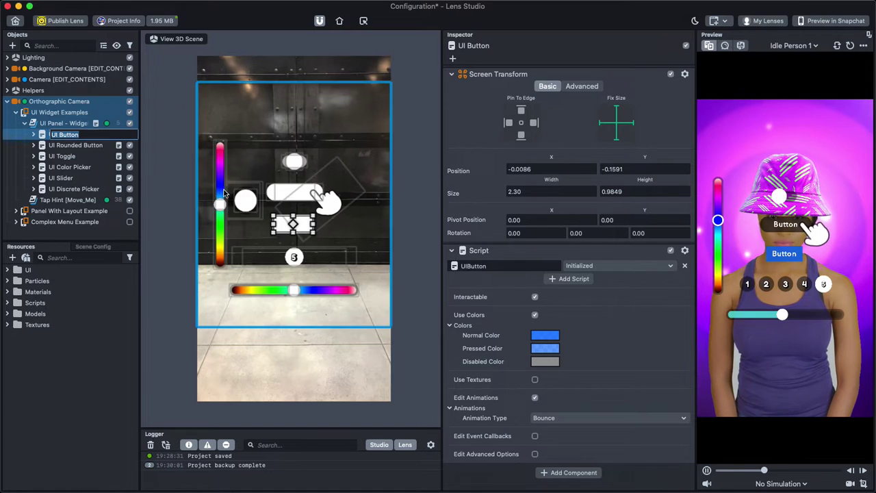
{"action": "left_click_drag", "start_coordinate": [279, 228], "coordinate": [285, 130]}
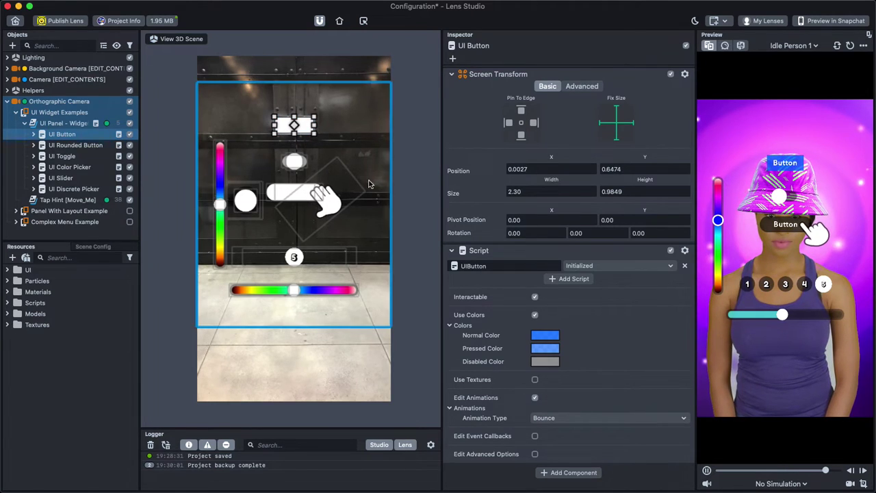
Set the UIButton's Normal and Pressed colours to pink
{"action": "left_click", "coordinate": [543, 336]}
{"action": "left_click", "coordinate": [125, 292]}
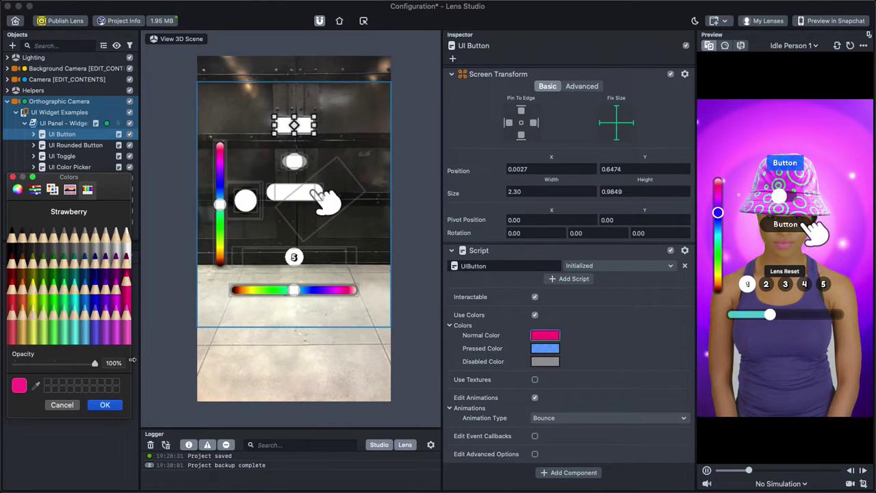
{"action": "left_click", "coordinate": [113, 406]}
{"action": "left_click", "coordinate": [546, 349]}
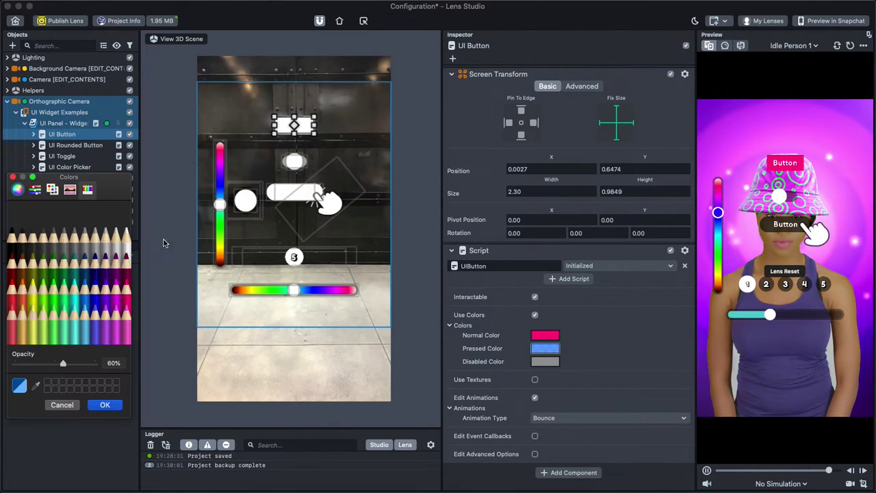
{"action": "left_click", "coordinate": [126, 304]}
{"action": "left_click", "coordinate": [112, 406]}
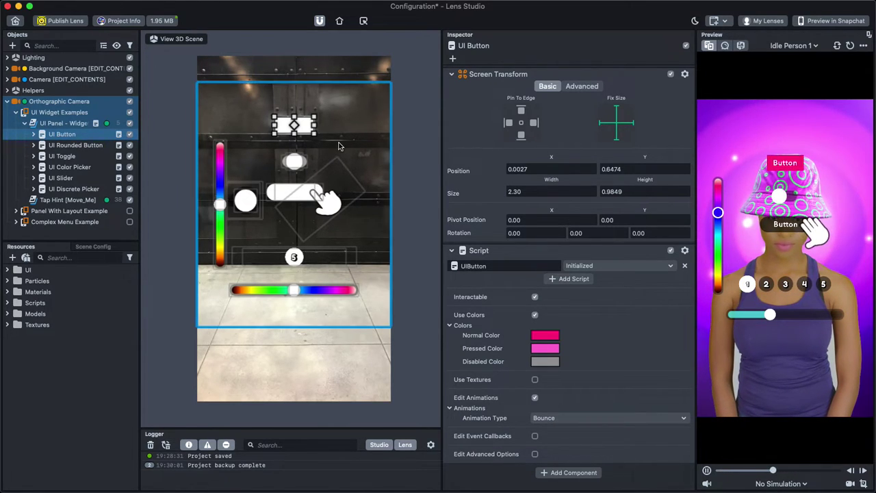
Enable Edit Event Callbacks with Callback Type set to Custom Function
{"action": "left_click", "coordinate": [535, 435]}
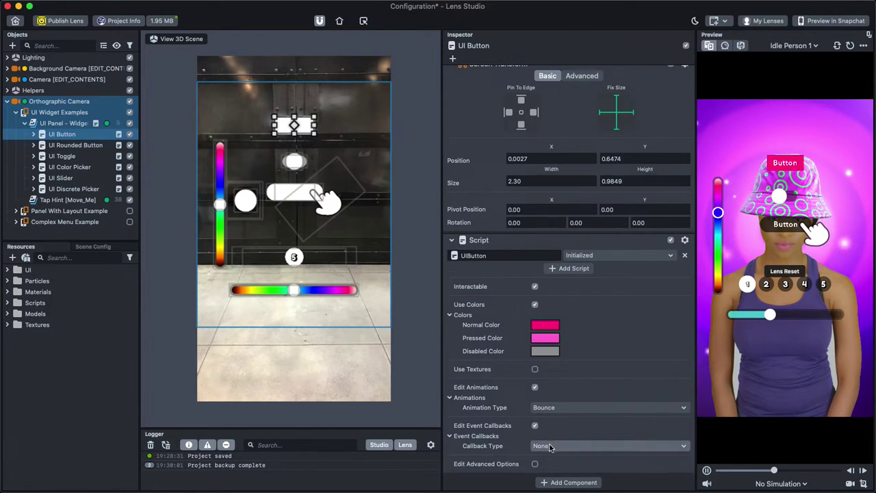
{"action": "left_click", "coordinate": [556, 445]}
{"action": "left_click", "coordinate": [557, 457]}
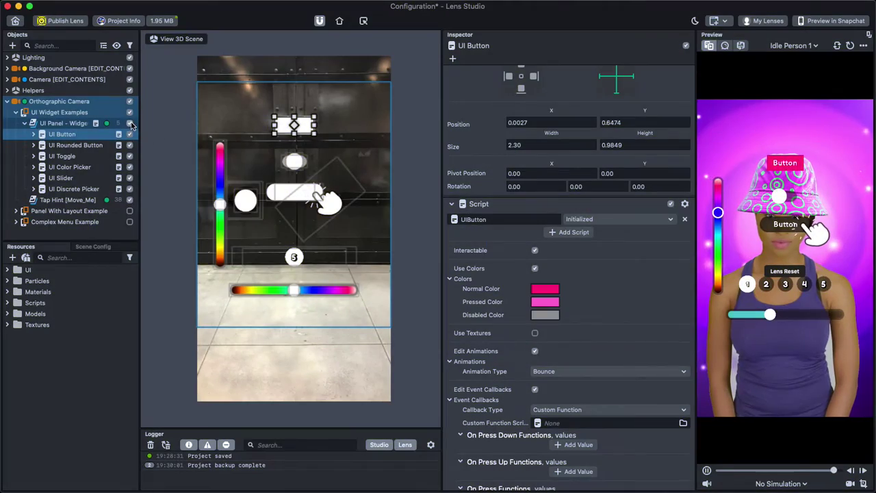
Hide and collapse UI Widget Examples, and show the Panel With Layout Example
{"action": "left_click", "coordinate": [130, 123]}
{"action": "left_click", "coordinate": [129, 112]}
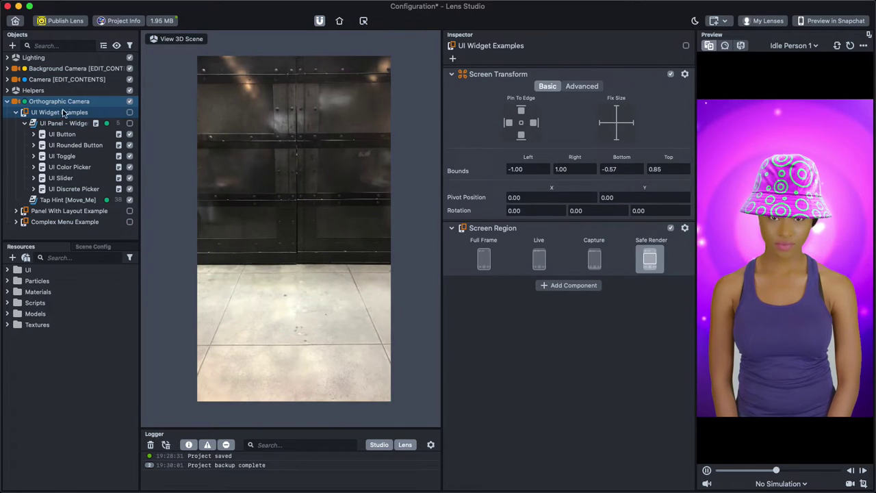
{"action": "left_click", "coordinate": [15, 112]}
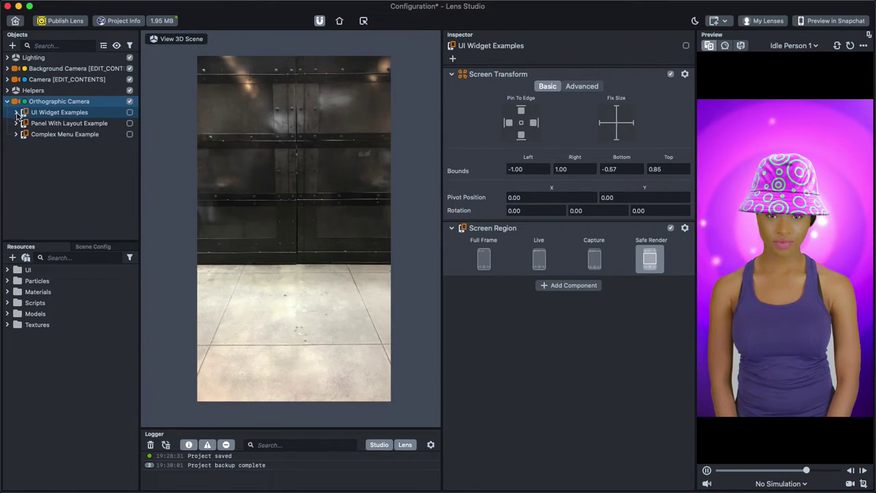
{"action": "left_click", "coordinate": [129, 123]}
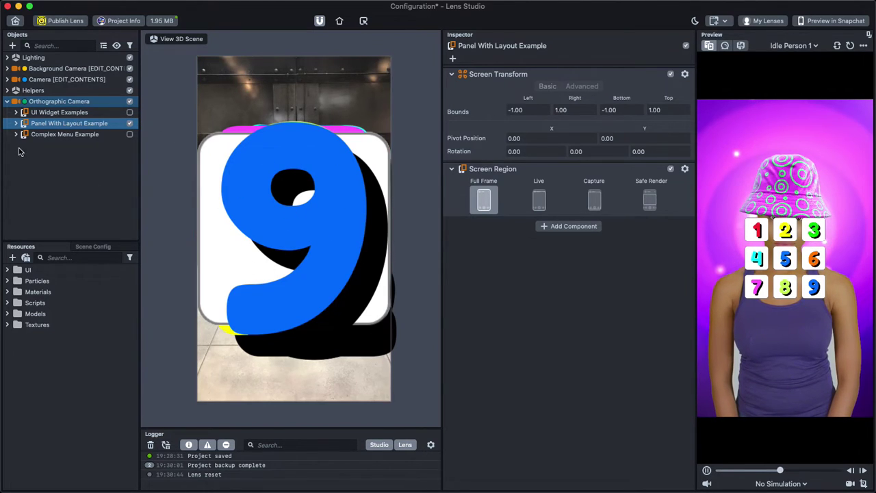
Expand Panel With Layout Example down to its buttons and enlarge the object list
{"action": "left_click", "coordinate": [16, 123]}
{"action": "left_click", "coordinate": [34, 135], "text": "alt"}
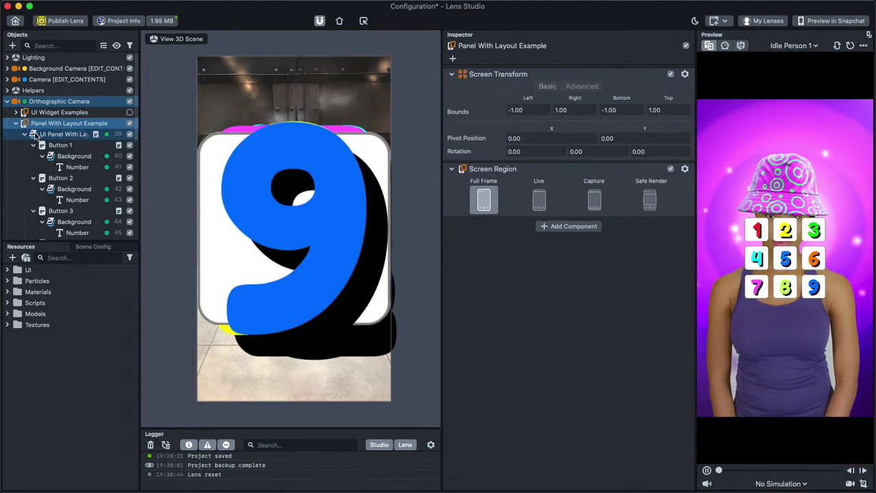
{"action": "left_click", "coordinate": [41, 135]}
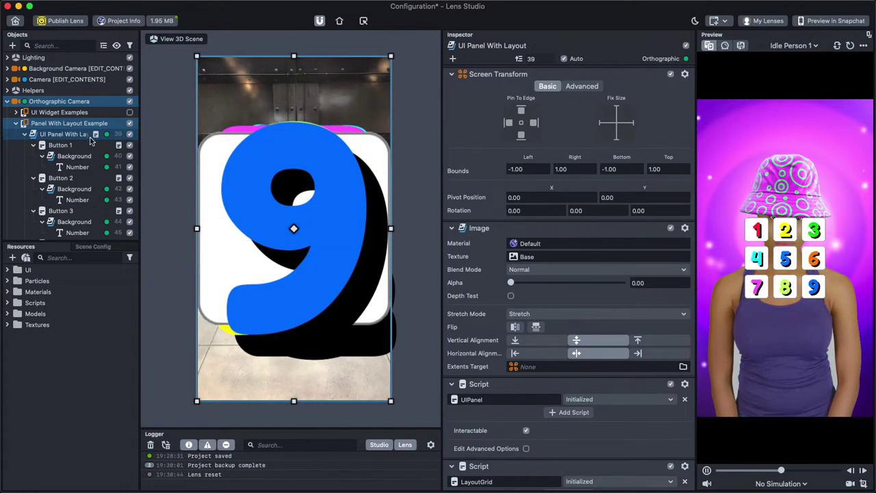
{"action": "scroll", "coordinate": [479, 329], "scroll_direction": "down", "scroll_amount": 5}
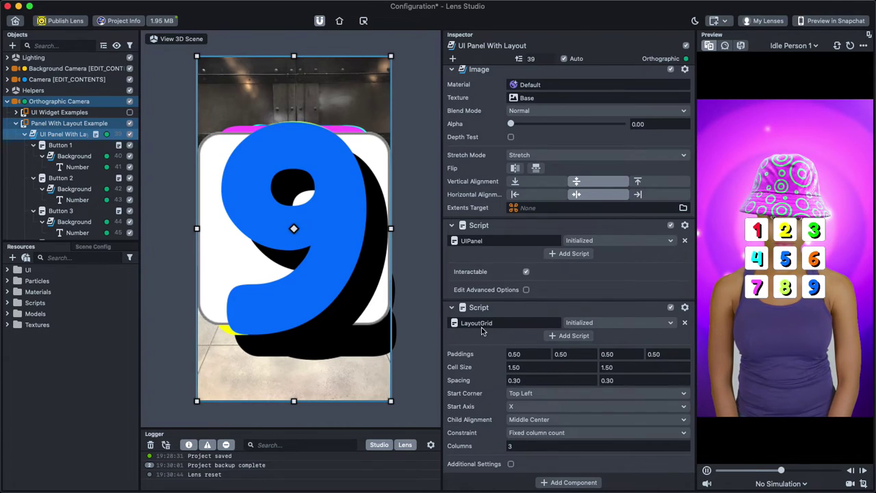
{"action": "left_click_drag", "start_coordinate": [93, 243], "coordinate": [98, 390]}
Collapse the child objects of Button 1 through Button 9
{"action": "left_click", "coordinate": [34, 146]}
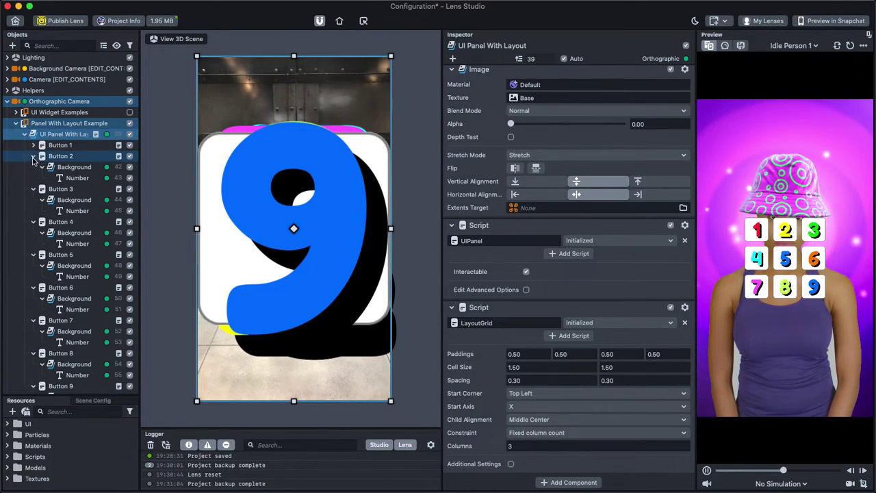
{"action": "left_click", "coordinate": [34, 156]}
{"action": "left_click", "coordinate": [33, 167]}
{"action": "left_click", "coordinate": [33, 178]}
{"action": "left_click", "coordinate": [34, 189]}
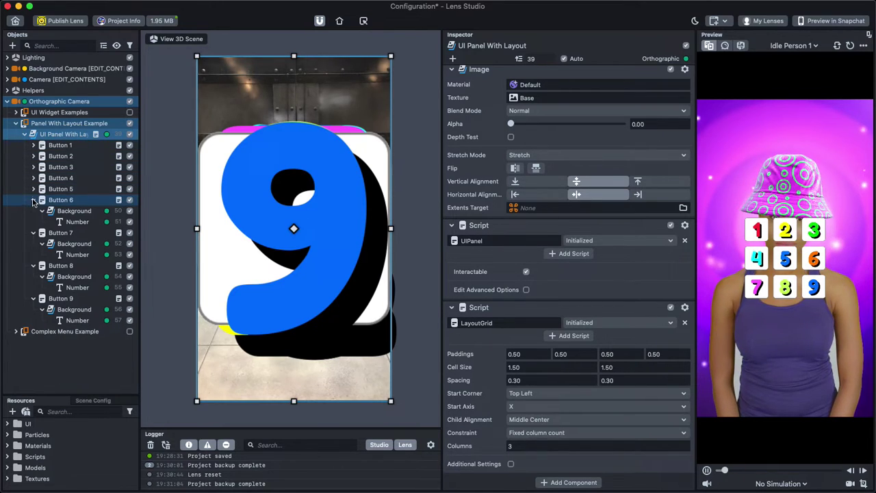
{"action": "left_click", "coordinate": [33, 200]}
{"action": "left_click", "coordinate": [33, 211]}
{"action": "left_click", "coordinate": [34, 222]}
{"action": "left_click", "coordinate": [34, 232]}
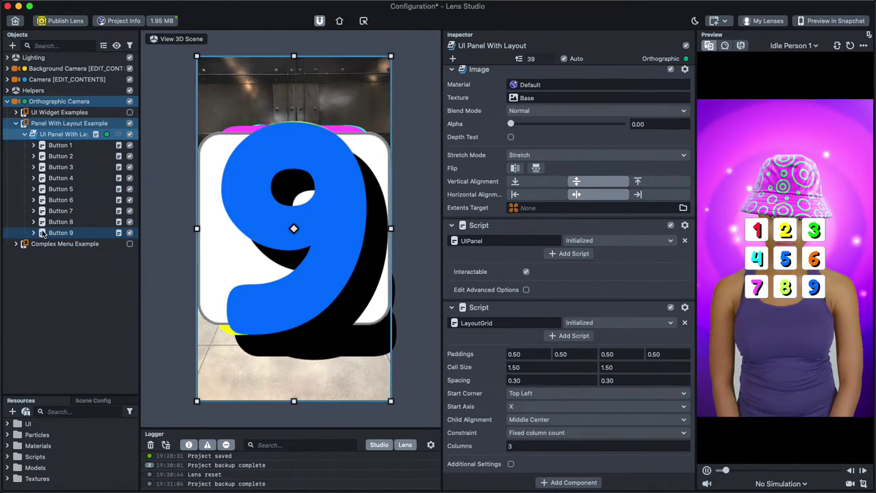
Duplicate Button 9 to create Button 10
{"action": "left_click", "coordinate": [48, 234]}
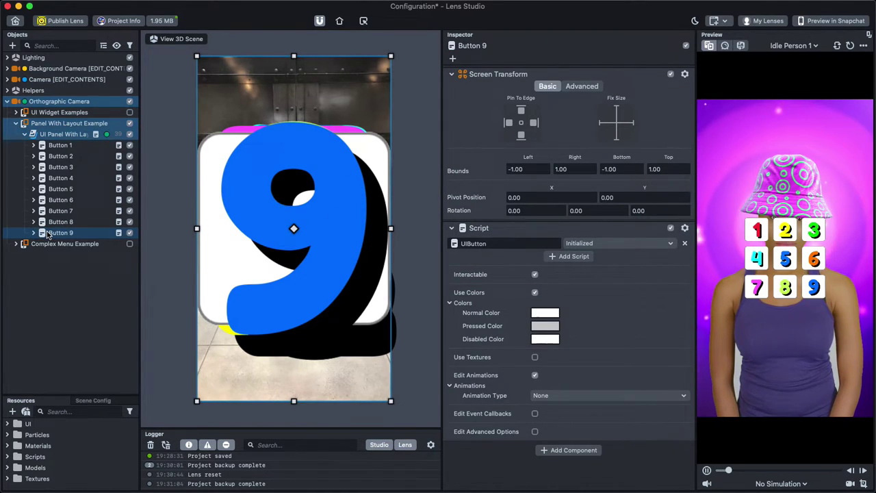
{"action": "right_click", "coordinate": [48, 235]}
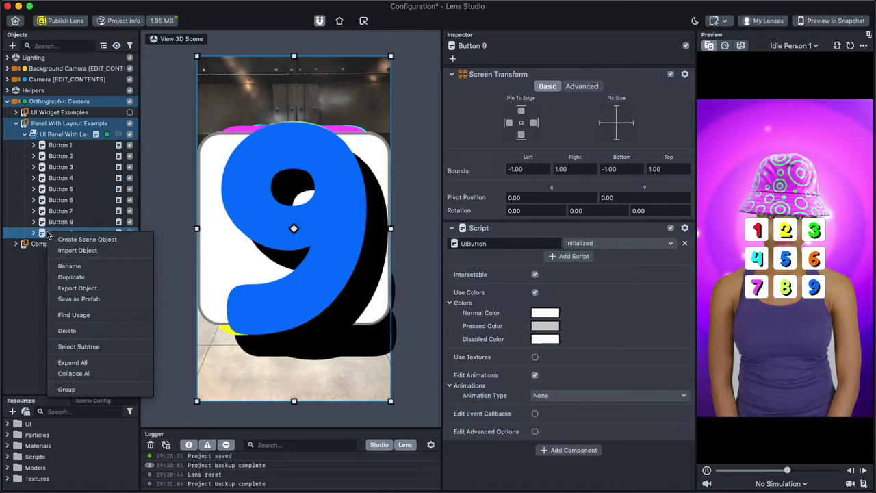
{"action": "left_click", "coordinate": [68, 276]}
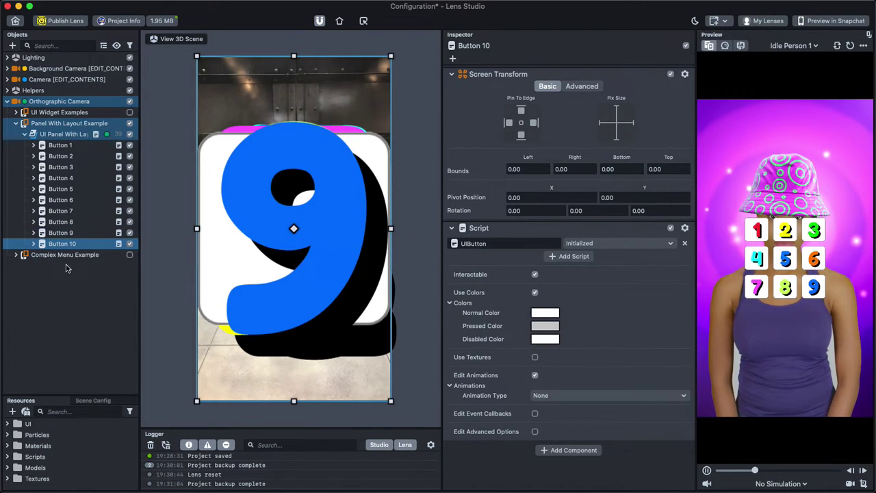
Change Button 10's Number text from 9 to 10
{"action": "left_click", "coordinate": [33, 244]}
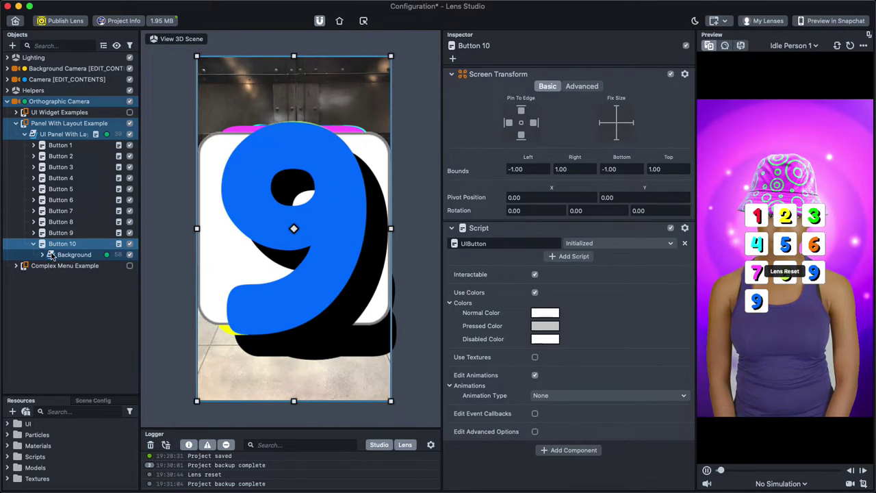
{"action": "left_click", "coordinate": [62, 265]}
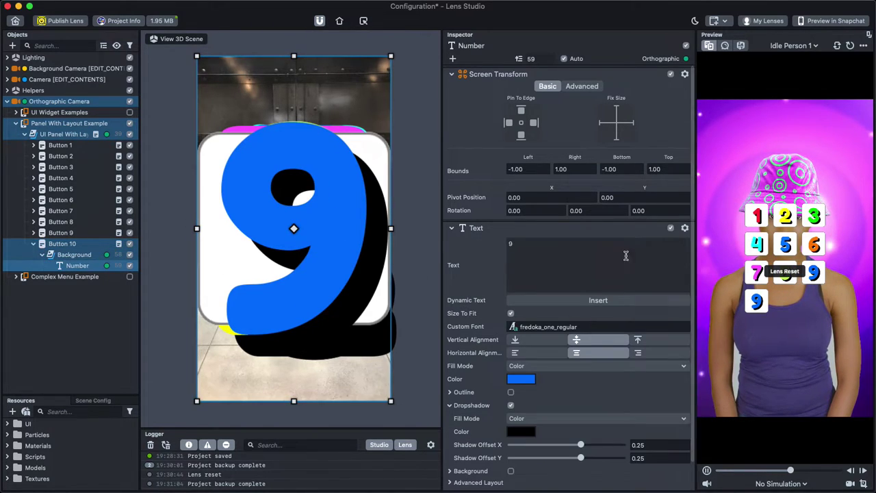
{"action": "left_click", "coordinate": [605, 254]}
{"action": "key", "text": "BackSpace"}
{"action": "type", "text": "10"}
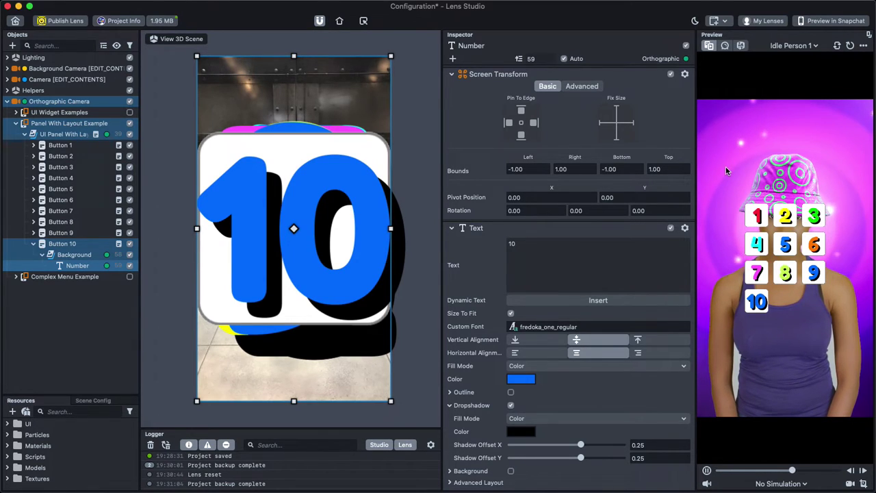
Set UI Panel With Layout's LayoutGrid Cell Size to 2, 2 and Spacing to 0.5, 0.5
{"action": "left_click", "coordinate": [53, 134]}
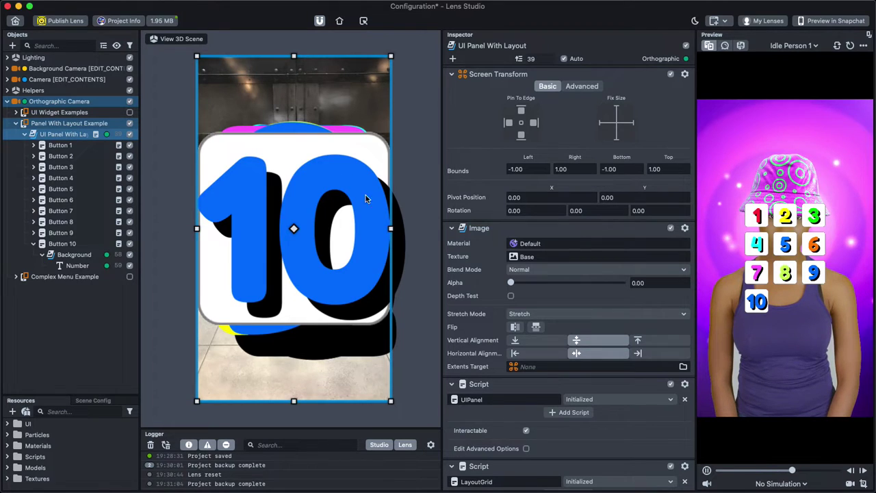
{"action": "scroll", "coordinate": [544, 319], "scroll_direction": "down", "scroll_amount": 5}
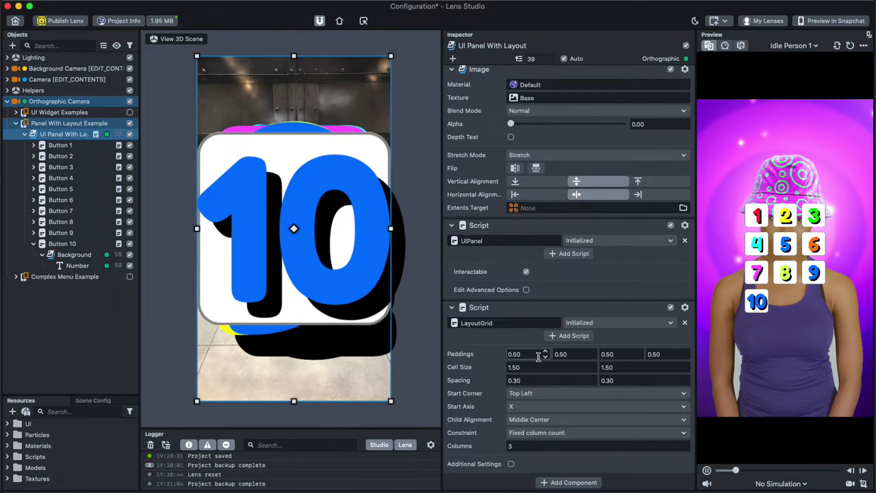
{"action": "left_click", "coordinate": [531, 367]}
{"action": "type", "text": "2"}
{"action": "key", "text": "Tab"}
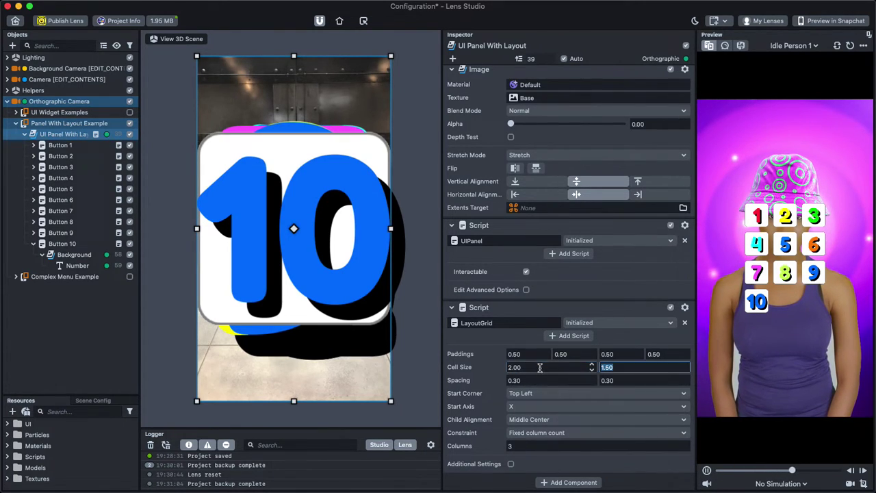
{"action": "type", "text": "2"}
{"action": "key", "text": "Tab"}
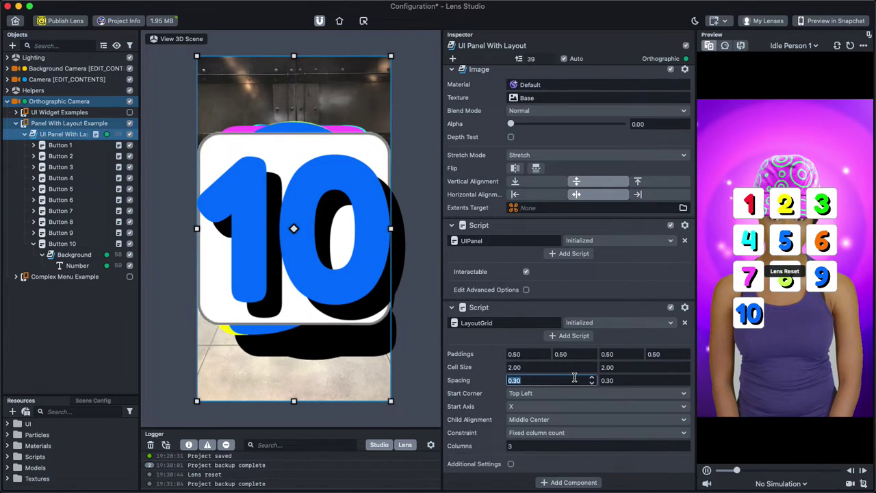
{"action": "type", "text": "0.5"}
{"action": "key", "text": "Tab"}
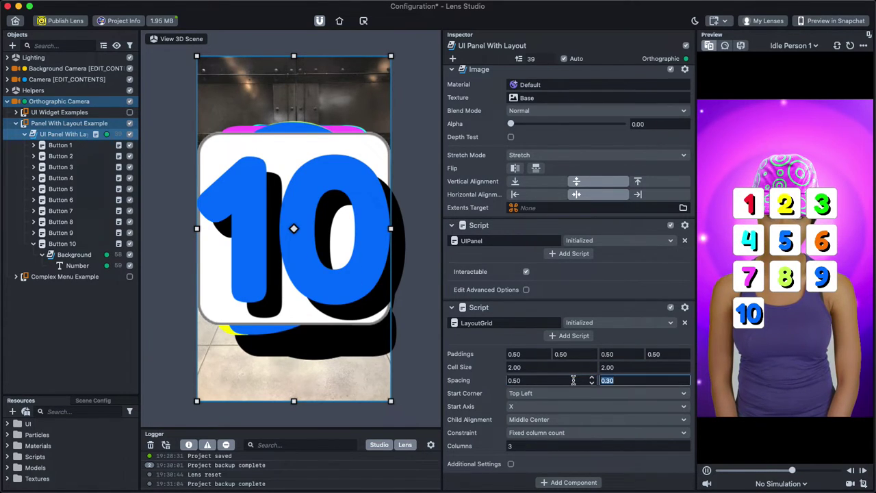
{"action": "type", "text": "0.5"}
{"action": "key", "text": "Tab"}
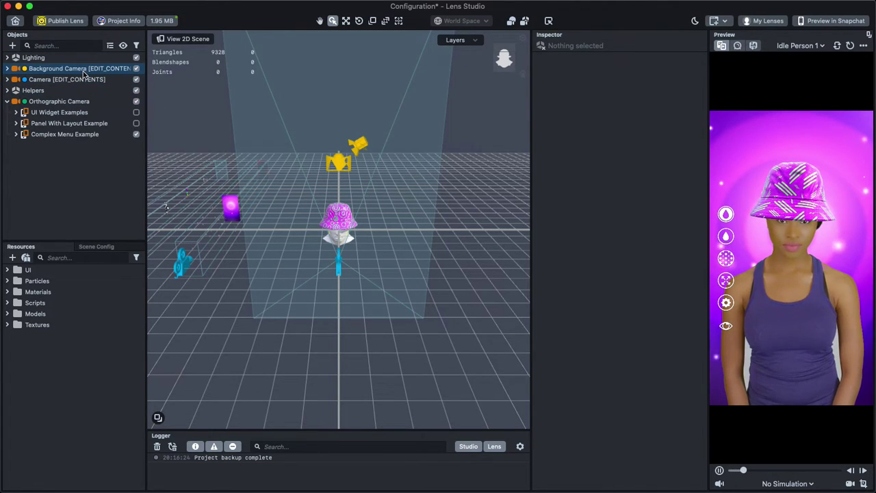
Expand Camera > Head > Bucket Hat, frame the hat mesh, and orbit to a front view
{"action": "left_click", "coordinate": [8, 79]}
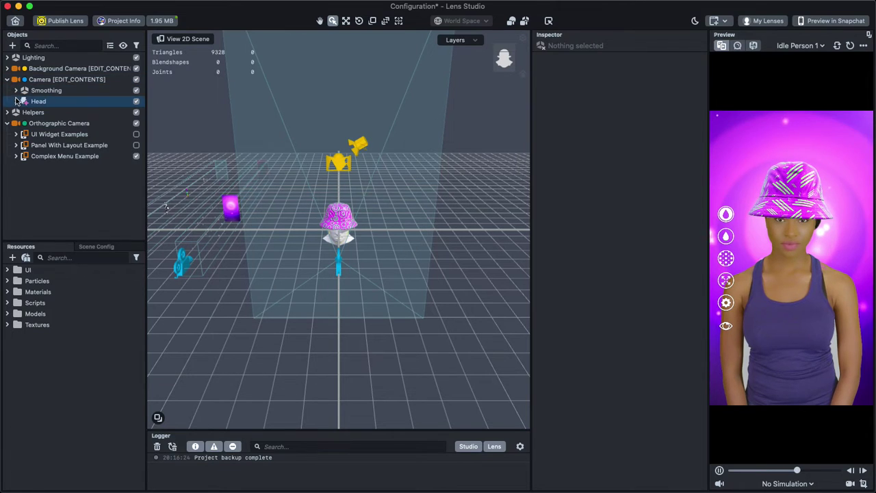
{"action": "left_click", "coordinate": [16, 101]}
{"action": "left_click", "coordinate": [25, 112]}
{"action": "double_click", "coordinate": [53, 134]}
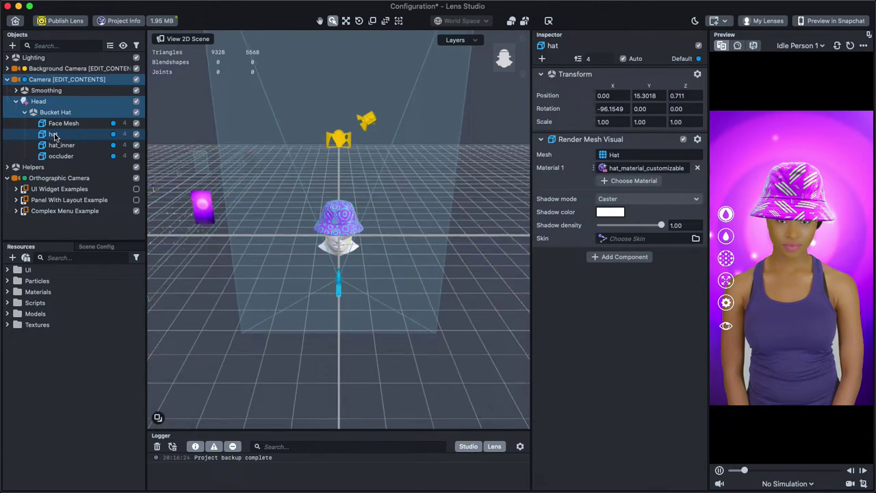
{"action": "left_click_drag", "start_coordinate": [244, 269], "coordinate": [243, 241], "text": "alt"}
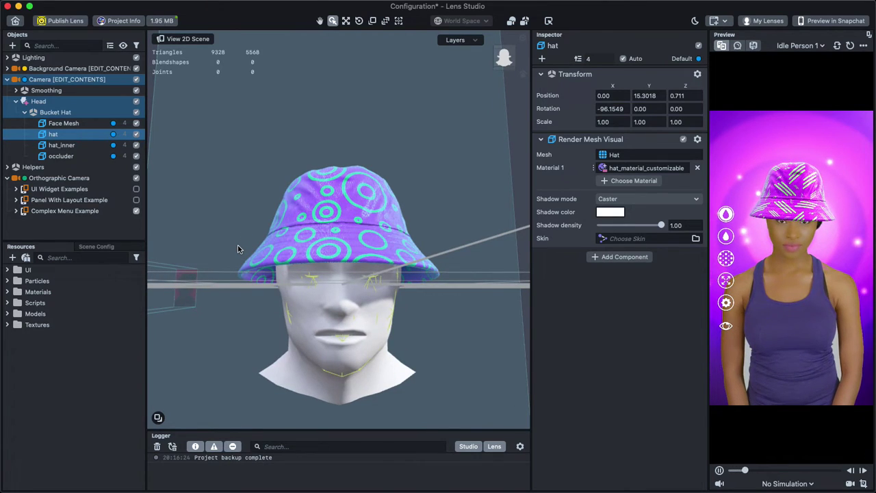
{"action": "left_click", "coordinate": [7, 79]}
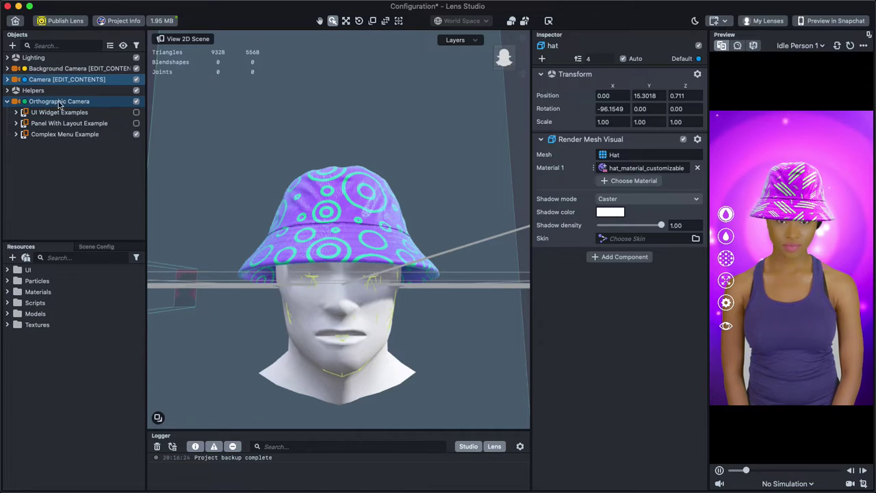
Expand the Complex Menu Example and select its UI Panel
{"action": "left_click", "coordinate": [65, 134]}
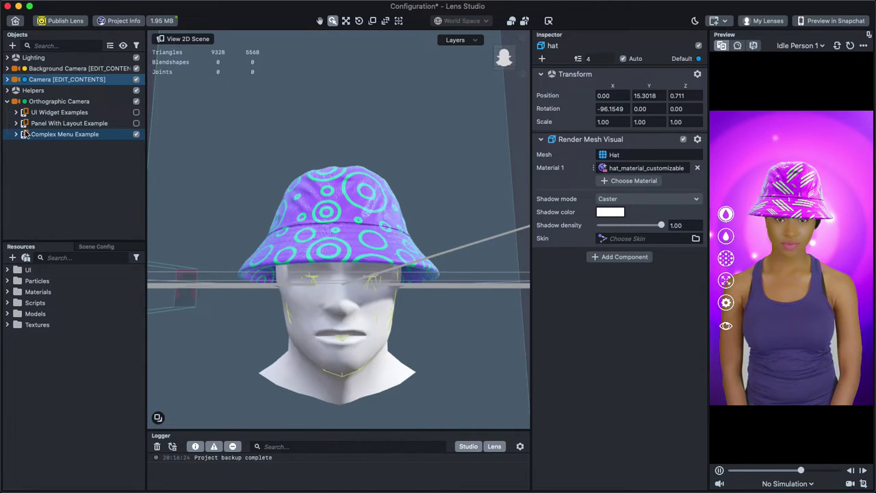
{"action": "left_click", "coordinate": [15, 134]}
{"action": "left_click", "coordinate": [52, 145]}
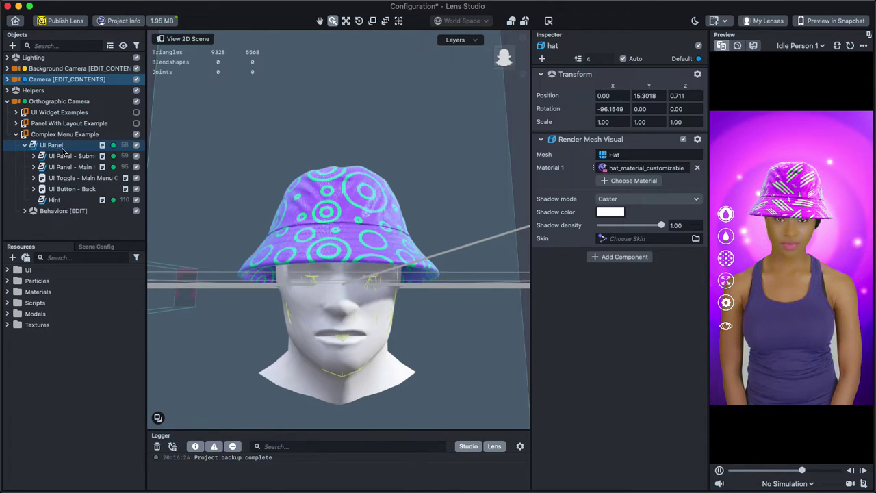
In the preview, make the hat blue with pink stripes and a squiggle pattern
{"action": "left_click", "coordinate": [725, 214]}
{"action": "left_click_drag", "start_coordinate": [725, 213], "coordinate": [736, 242]}
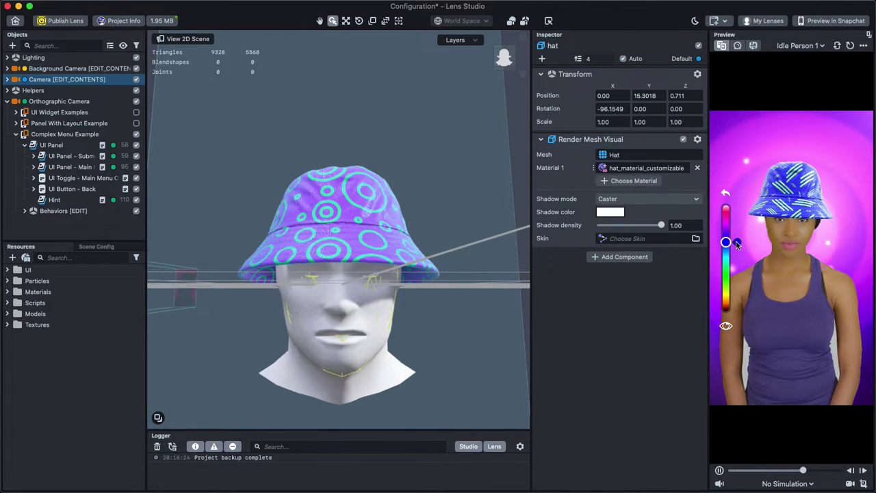
{"action": "left_click", "coordinate": [727, 236]}
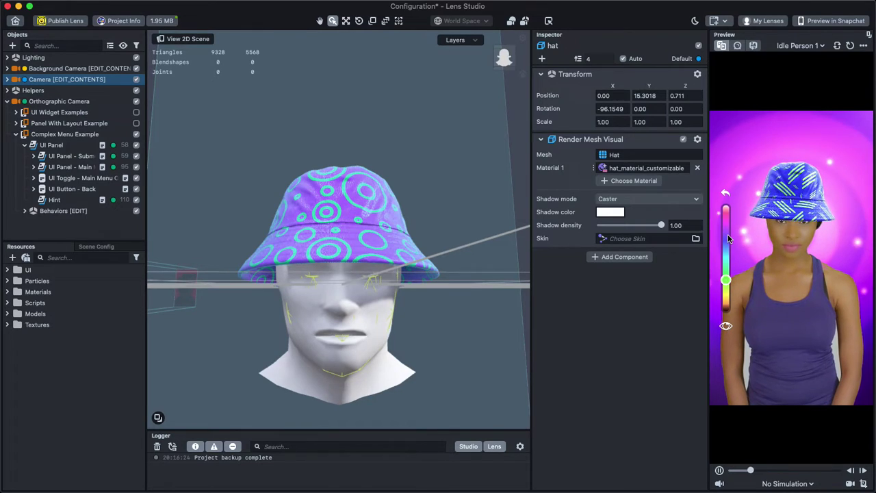
{"action": "left_click_drag", "start_coordinate": [727, 236], "coordinate": [726, 216]}
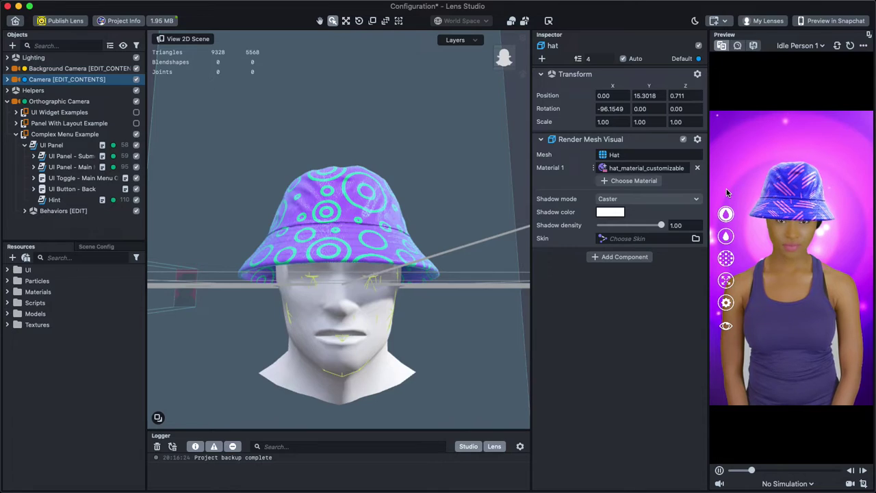
{"action": "left_click", "coordinate": [726, 236]}
{"action": "left_click", "coordinate": [726, 245]}
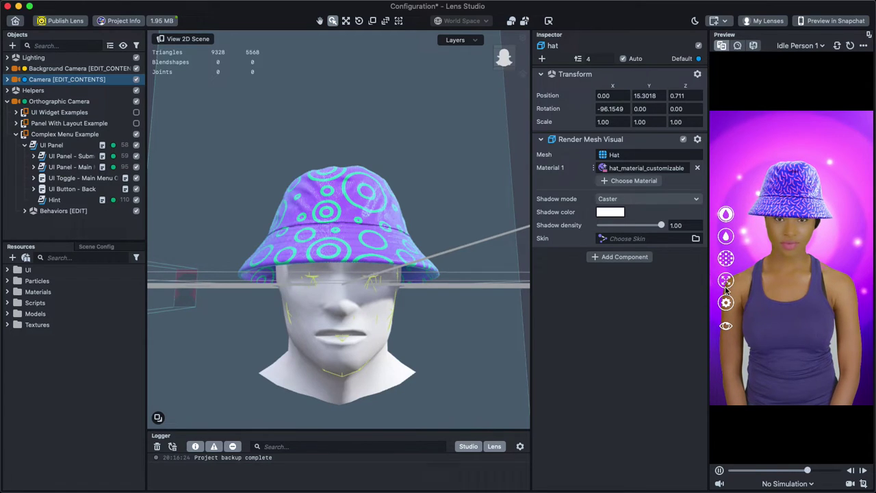
{"action": "left_click", "coordinate": [726, 216]}
{"action": "mouse_move", "coordinate": [726, 216]}
{"action": "left_mouse_down"}
{"action": "mouse_move", "coordinate": [726, 249]}
{"action": "mouse_move", "coordinate": [727, 231]}
{"action": "left_mouse_up"}
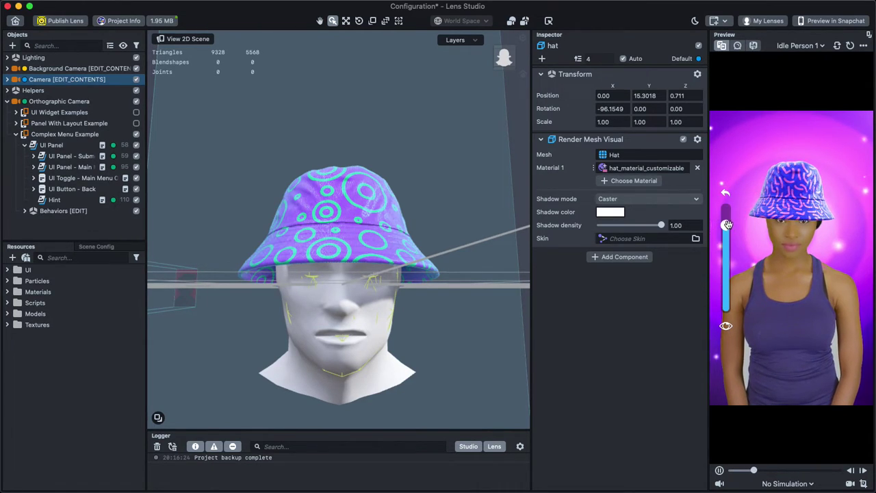
{"action": "left_click", "coordinate": [727, 193]}
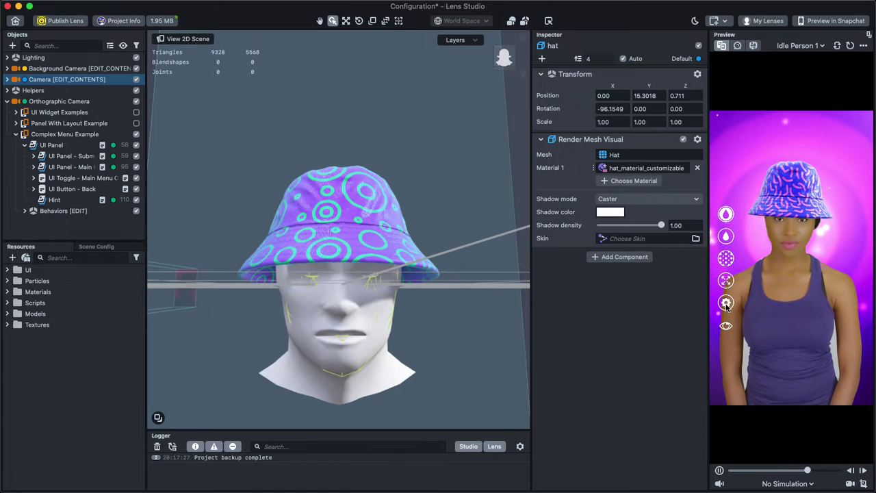
Toggle off a settings effect so the background turns plain grey, then return to the main menu
{"action": "left_click", "coordinate": [726, 282]}
{"action": "left_click", "coordinate": [729, 277]}
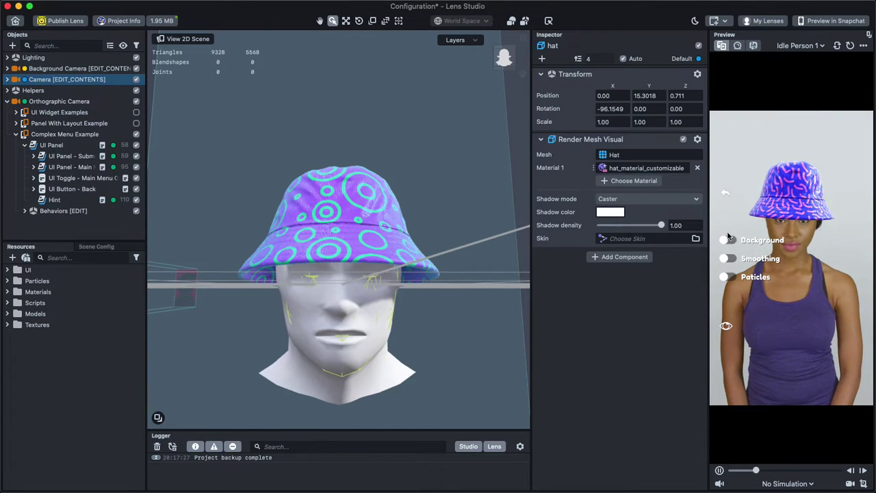
{"action": "left_click", "coordinate": [726, 193]}
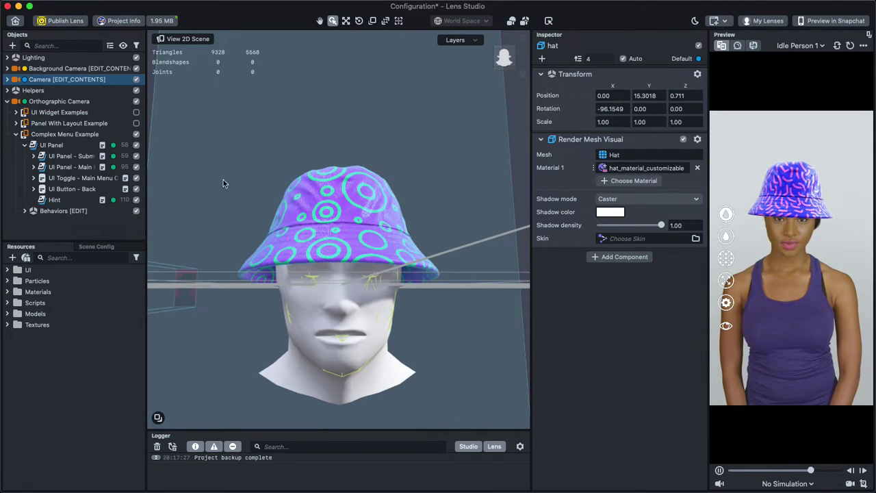
Expand UI Panel - Submenu and inspect the UI Color Picker - Primary Color object
{"action": "left_click", "coordinate": [25, 145]}
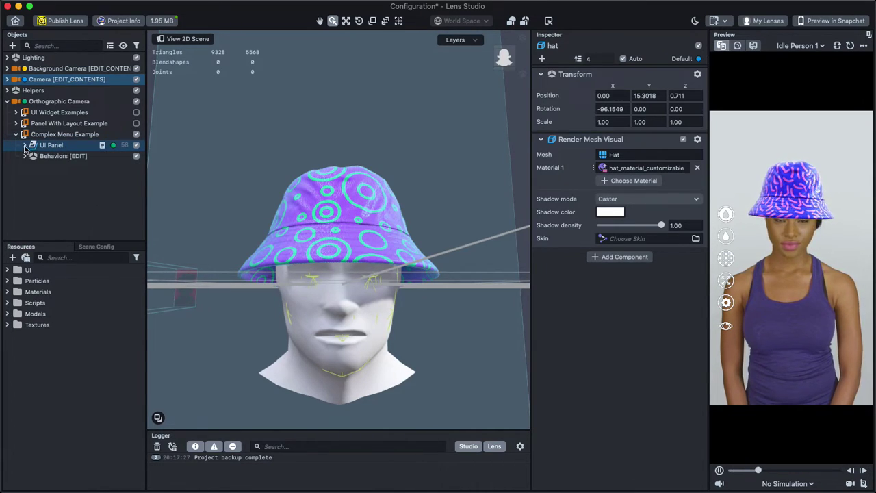
{"action": "left_click", "coordinate": [24, 145]}
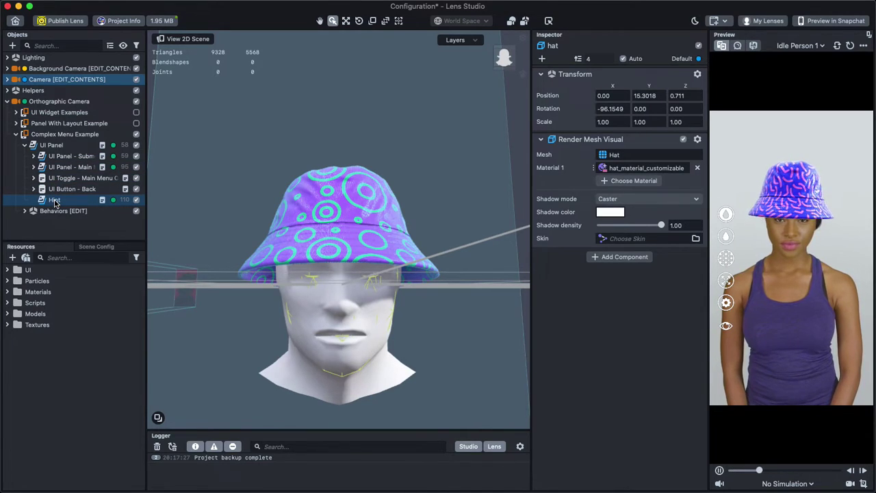
{"action": "left_click", "coordinate": [33, 157]}
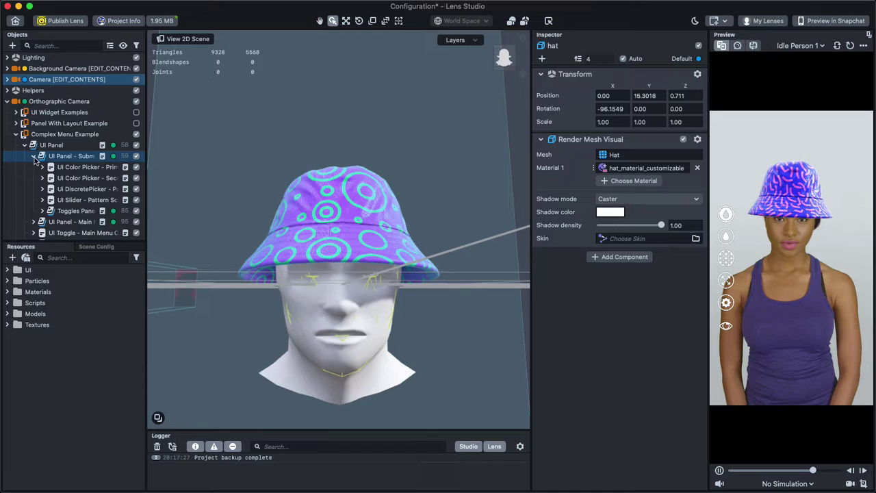
{"action": "left_click", "coordinate": [54, 167]}
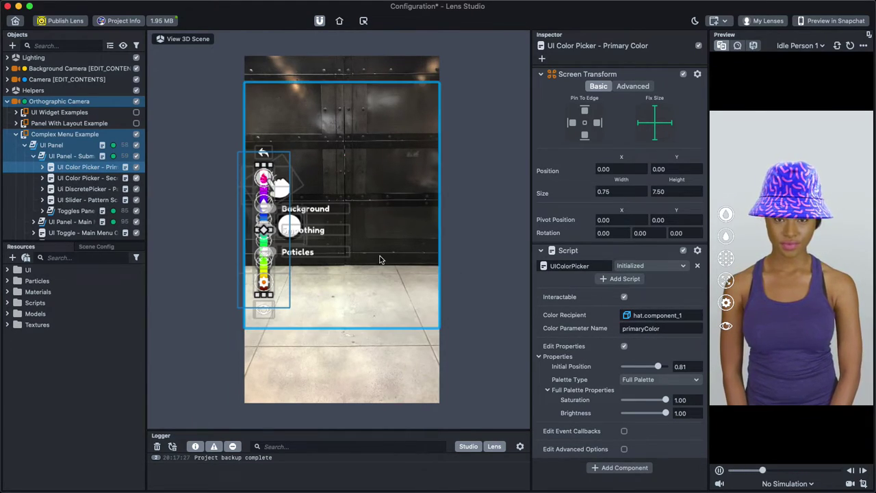
Select UI Button - Back, view its SHOW_MAIN_MENU press-up trigger, and expand Behaviors
{"action": "scroll", "coordinate": [74, 210], "scroll_direction": "down", "scroll_amount": 2}
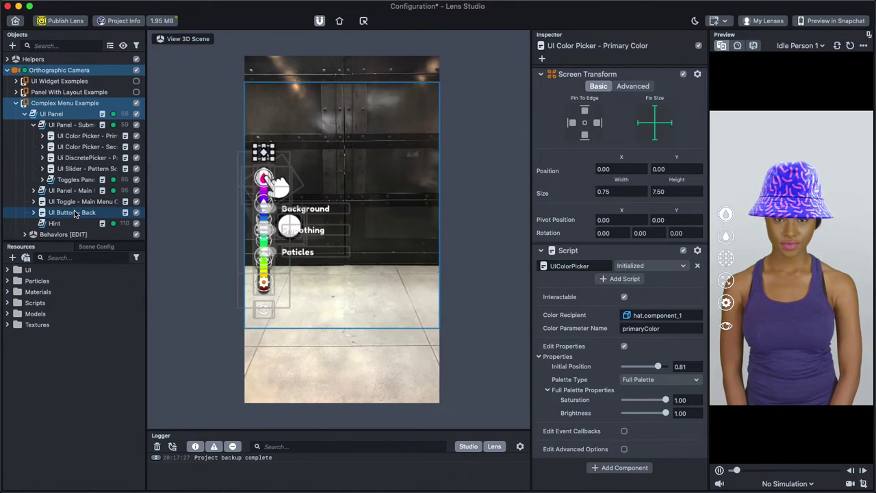
{"action": "left_click", "coordinate": [74, 212]}
{"action": "scroll", "coordinate": [591, 340], "scroll_direction": "down", "scroll_amount": 3}
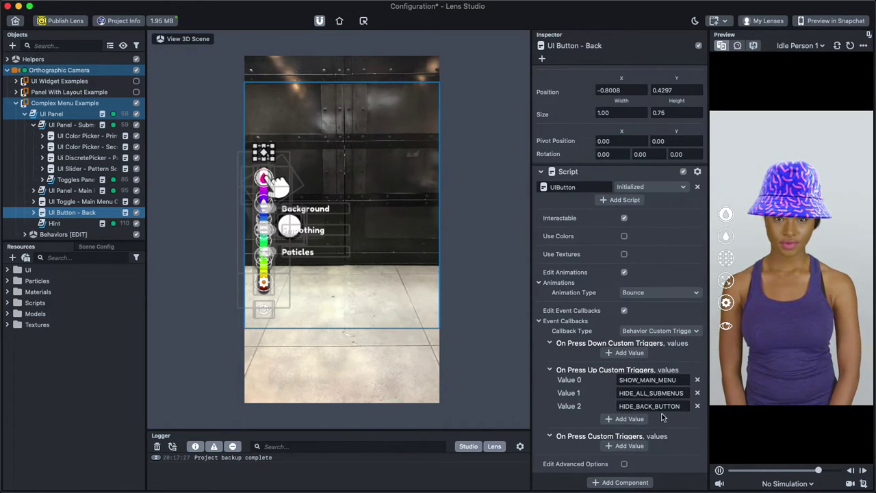
{"action": "left_click_drag", "start_coordinate": [676, 381], "coordinate": [564, 376]}
{"action": "left_click", "coordinate": [566, 387]}
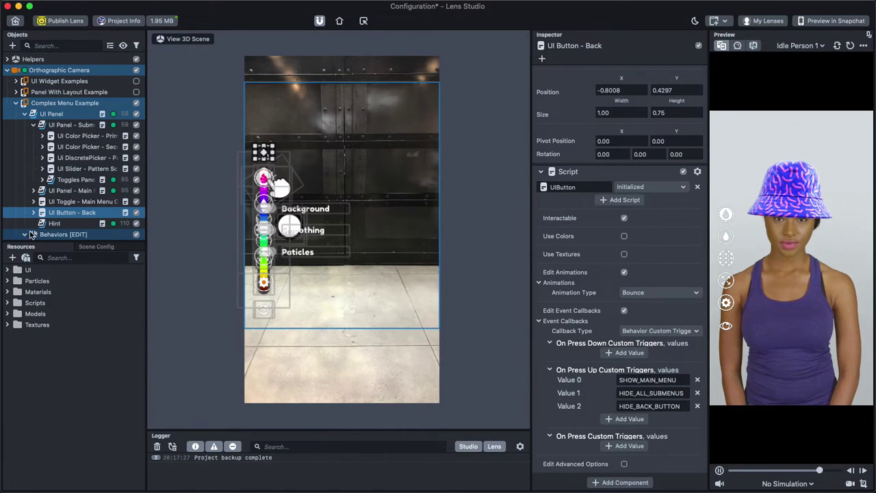
{"action": "scroll", "coordinate": [30, 234], "scroll_direction": "down", "scroll_amount": 5}
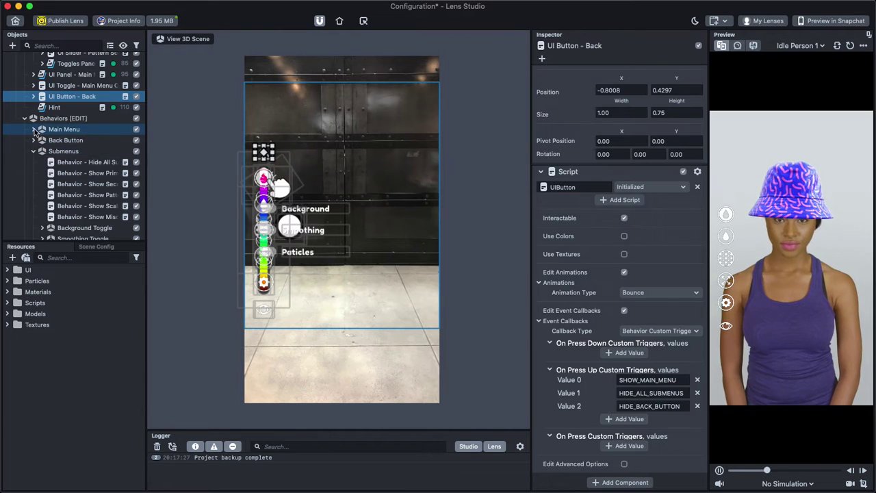
Inspect Main Menu's Behavior - Show Main Menu and highlight its SHOW_MAIN_MENU trigger name
{"action": "left_click", "coordinate": [33, 129]}
{"action": "left_click", "coordinate": [54, 141]}
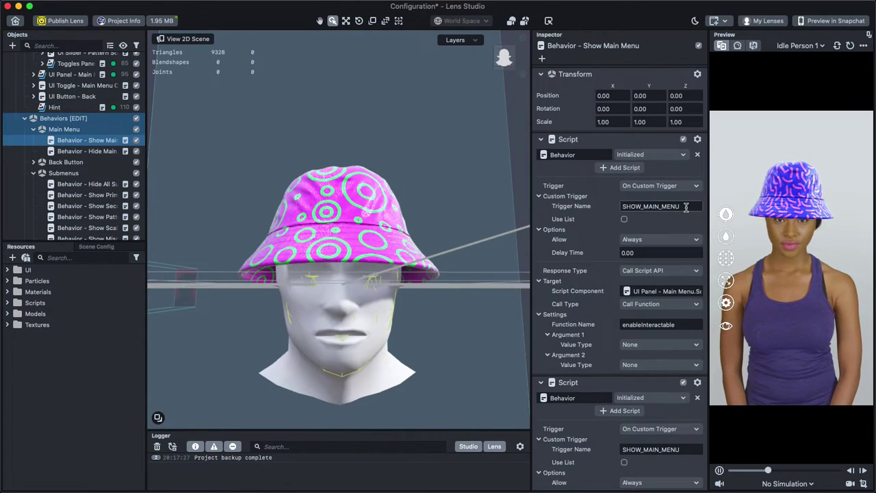
{"action": "left_click_drag", "start_coordinate": [685, 208], "coordinate": [622, 206]}
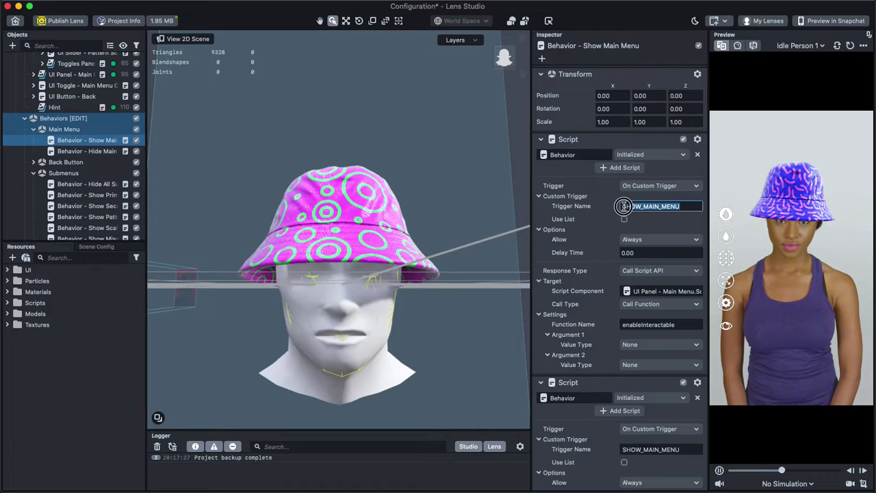
{"action": "left_click", "coordinate": [687, 210]}
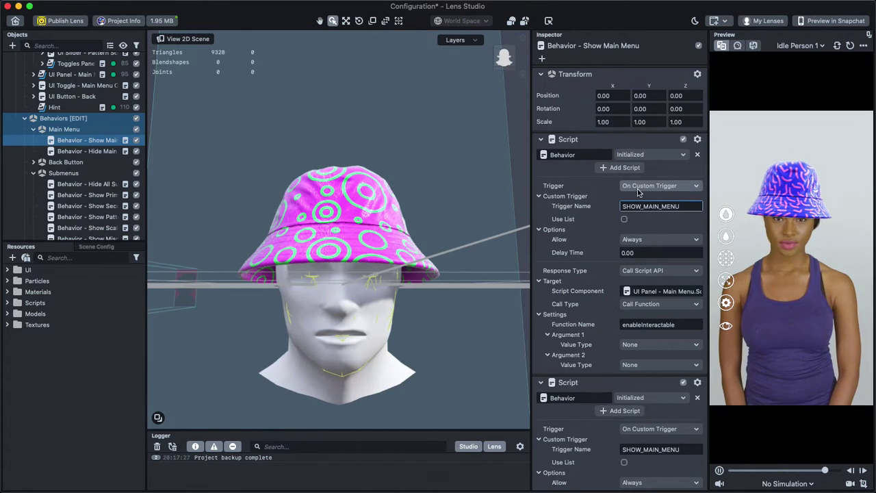
{"action": "left_click_drag", "start_coordinate": [684, 206], "coordinate": [604, 205]}
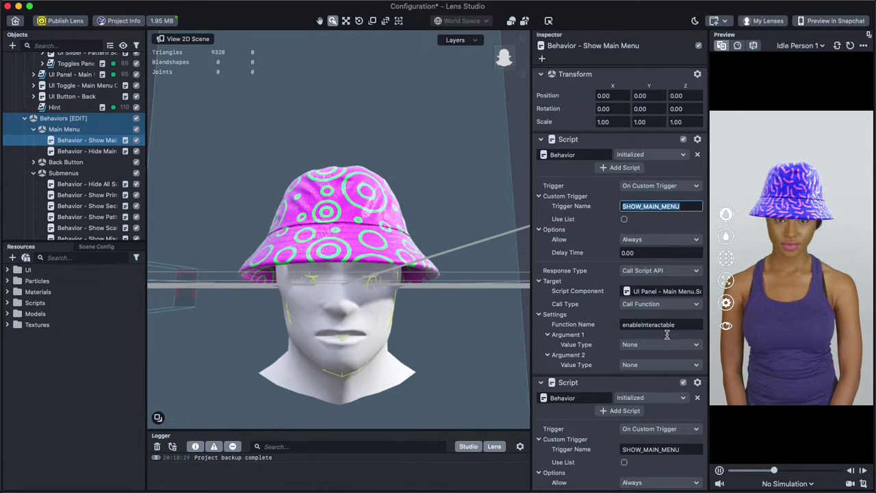
Check the second script's options: On Custom Trigger event with a Set Enabled response
{"action": "scroll", "coordinate": [671, 391], "scroll_direction": "down", "scroll_amount": 3}
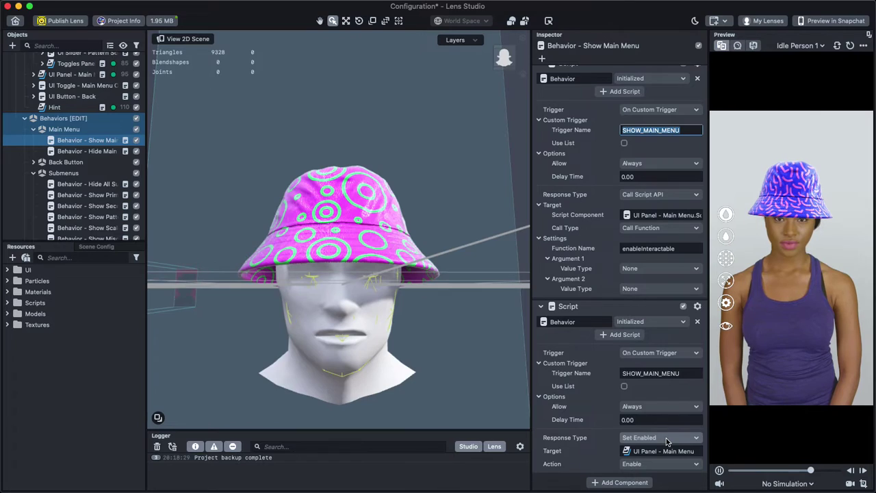
{"action": "left_click", "coordinate": [654, 354]}
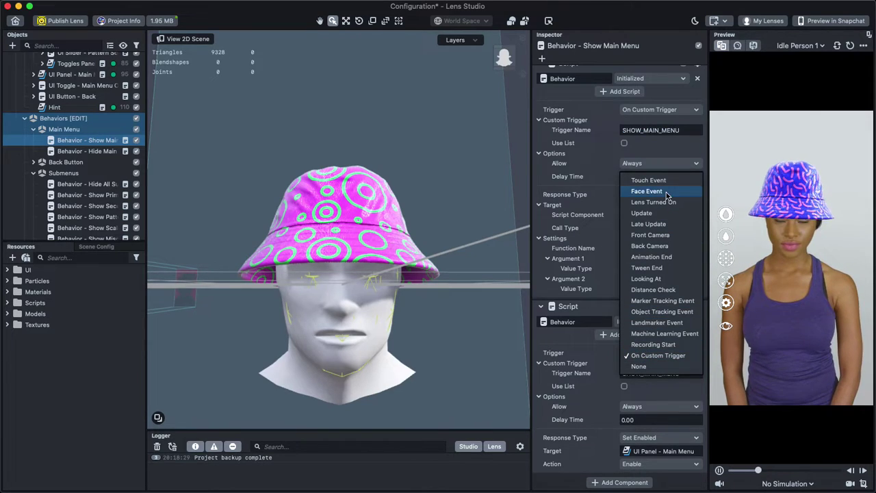
{"action": "left_click", "coordinate": [660, 440]}
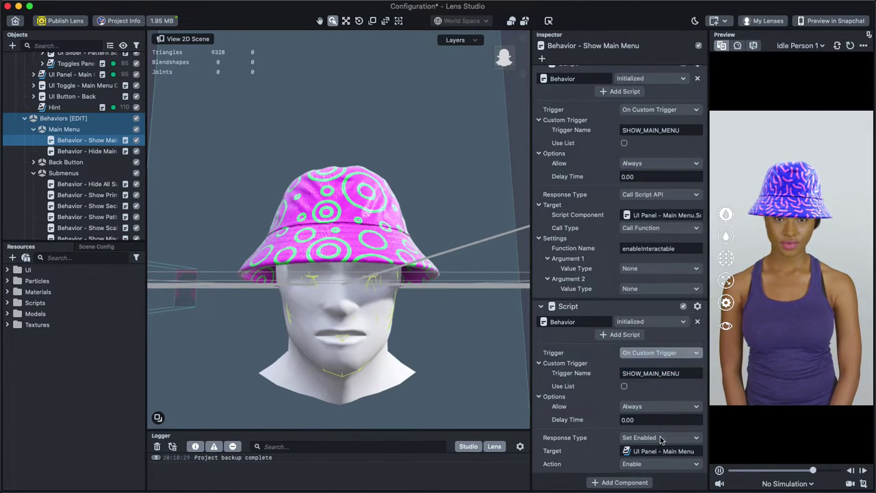
{"action": "left_click", "coordinate": [660, 438]}
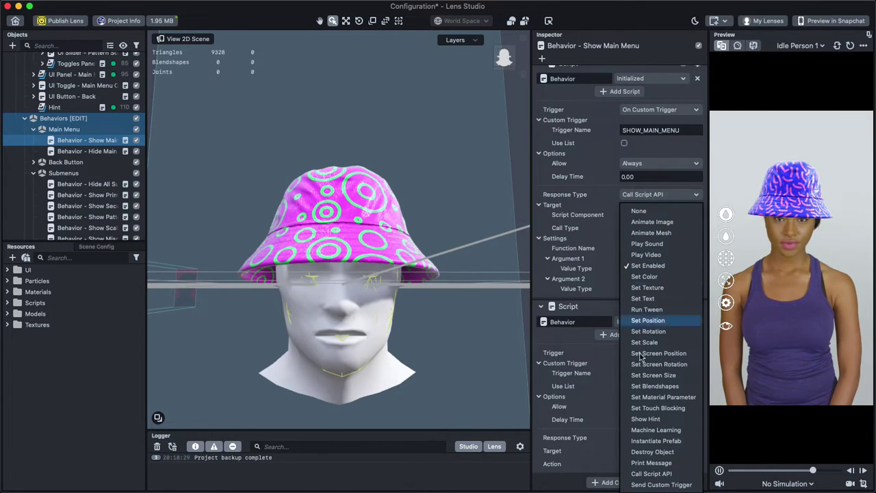
{"action": "left_click", "coordinate": [547, 449]}
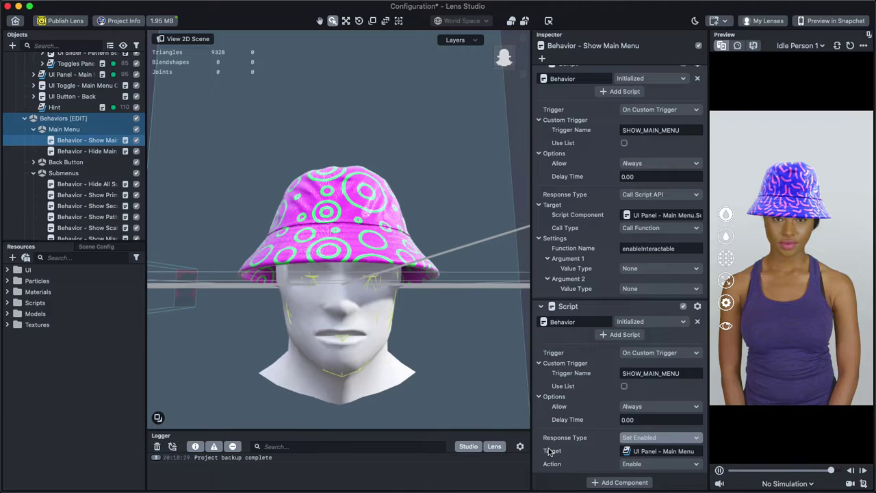
Scroll through the Show Main Menu script and collapse the Behaviors group
{"action": "scroll", "coordinate": [89, 171], "scroll_direction": "up", "scroll_amount": 5}
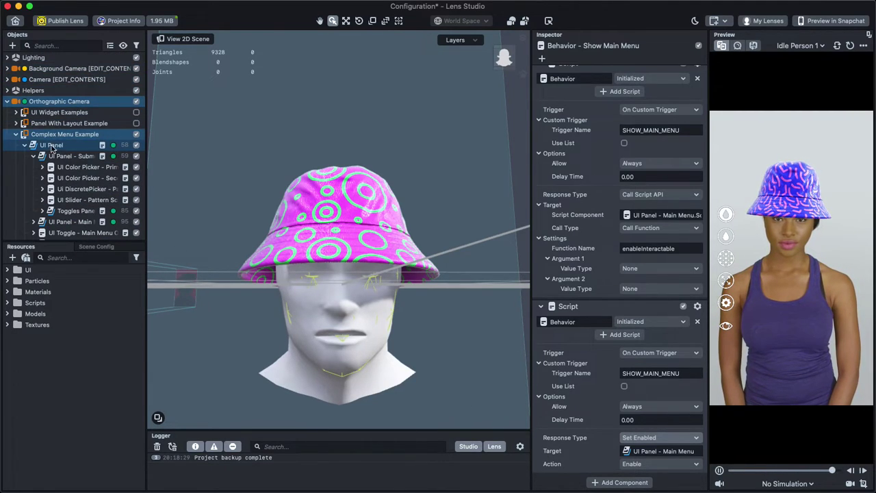
{"action": "scroll", "coordinate": [72, 171], "scroll_direction": "down", "scroll_amount": 3}
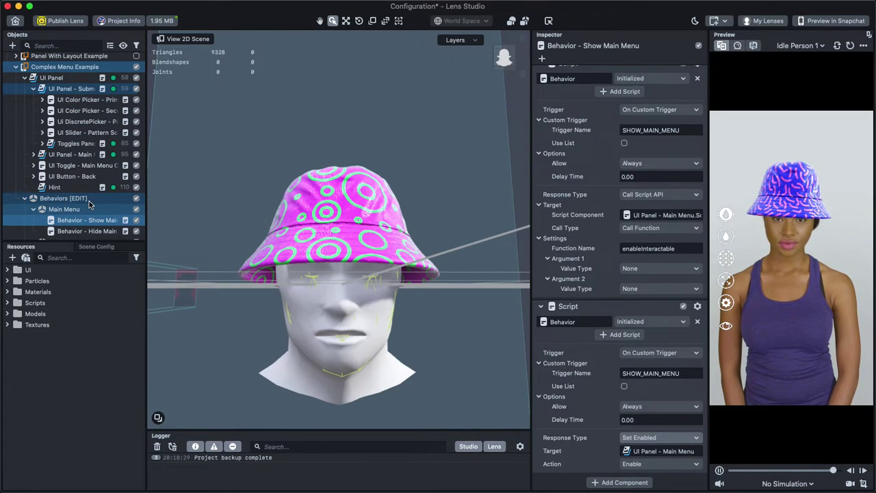
{"action": "left_click", "coordinate": [24, 198]}
Collapse the UI Panel group and deselect everything in the Objects hierarchy
{"action": "left_click", "coordinate": [25, 100]}
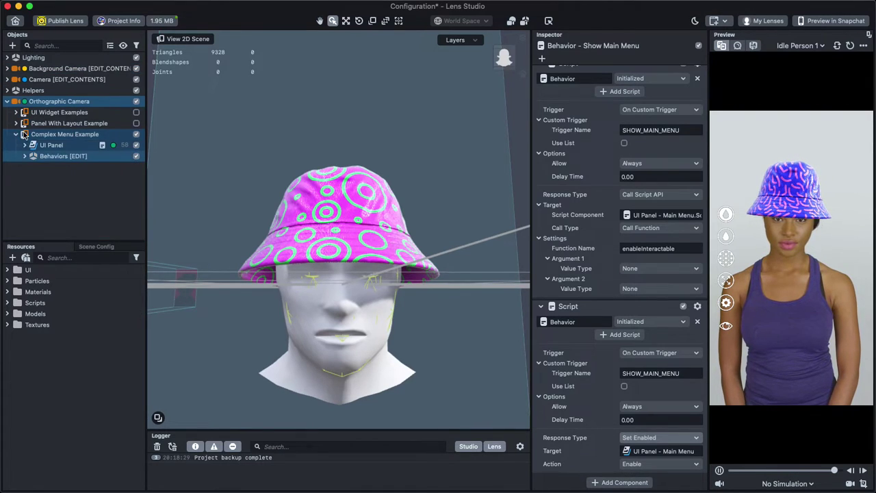
{"action": "left_click", "coordinate": [38, 174]}
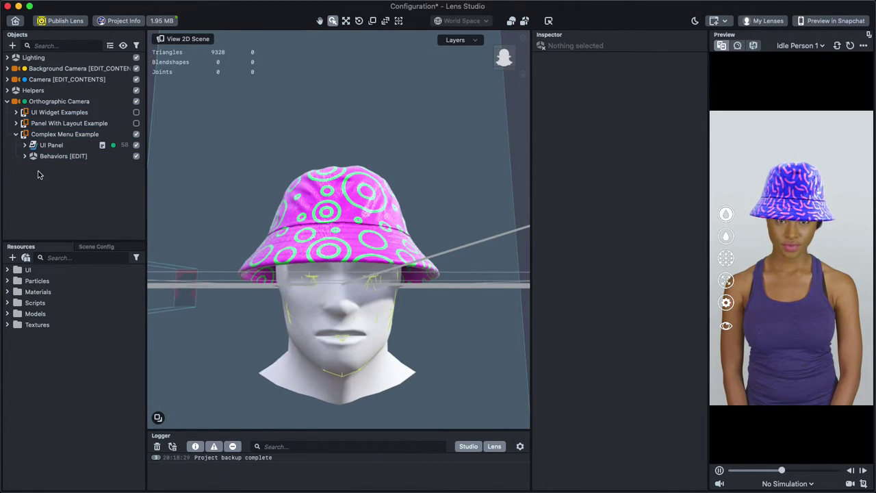